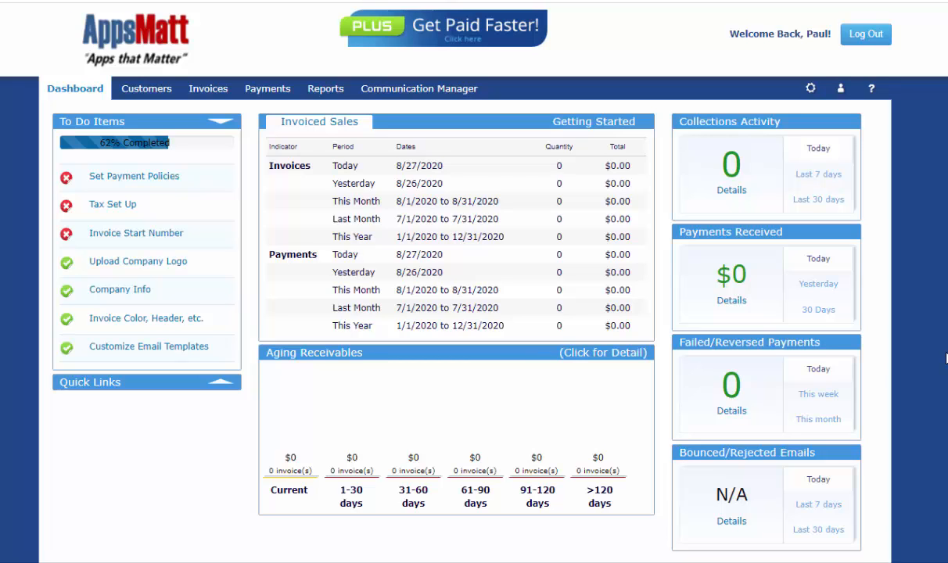
# Create a new estimate for the Allen Company customer.
pyautogui.click(210, 91)
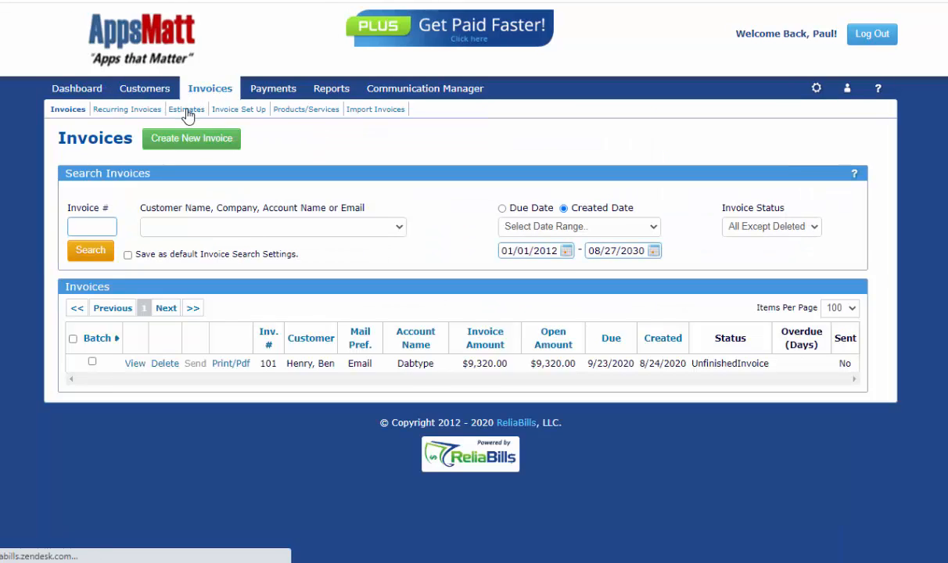
pyautogui.click(188, 112)
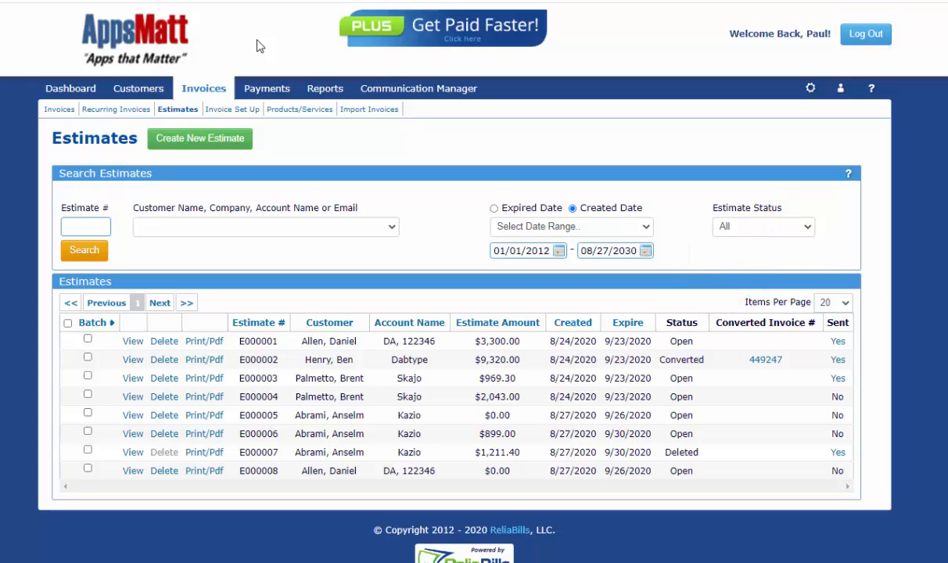
pyautogui.click(200, 139)
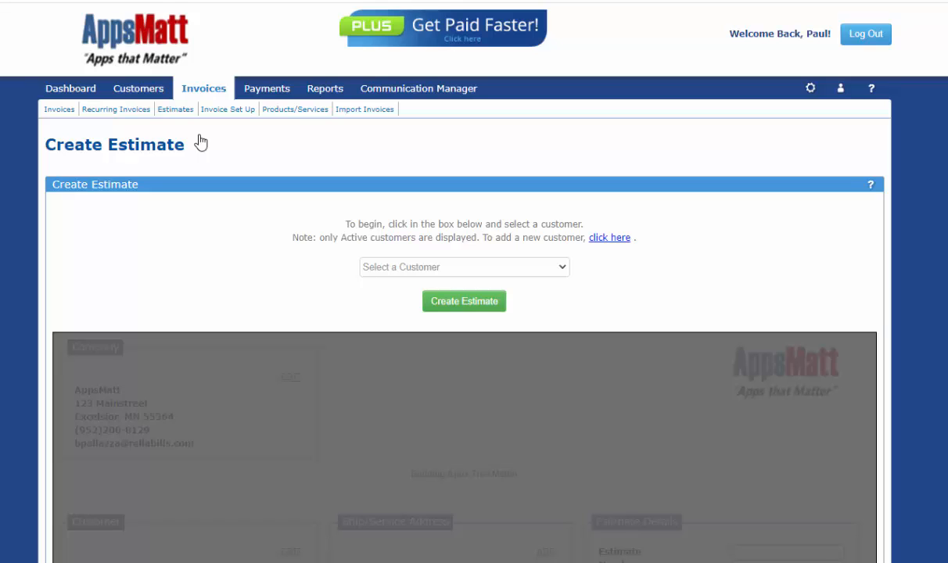
pyautogui.click(485, 266)
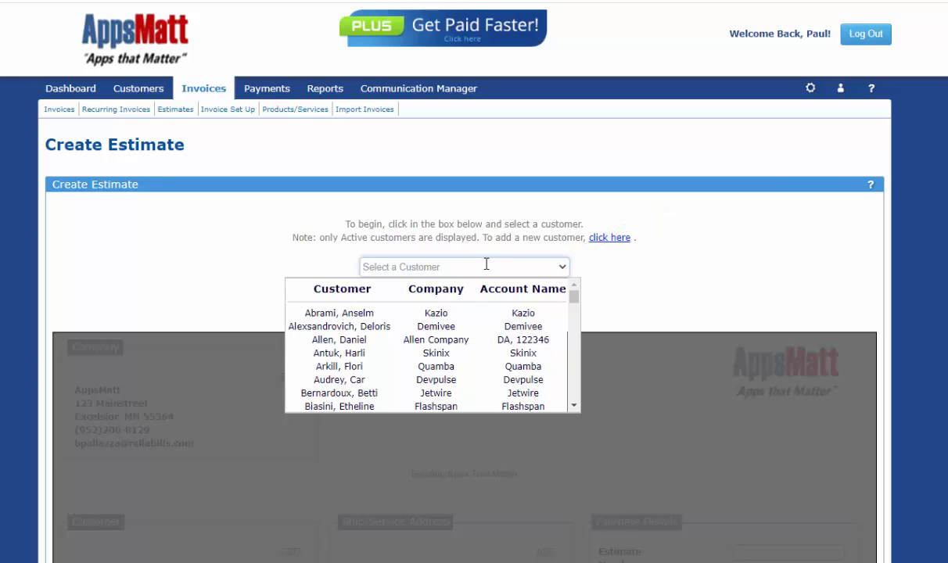
pyautogui.write('alle')
pyautogui.click(425, 313)
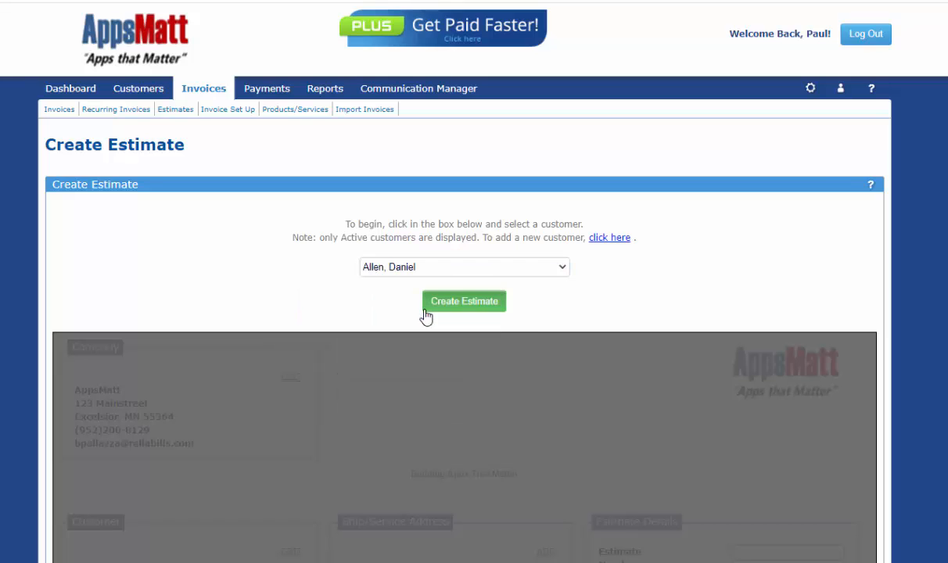
pyautogui.click(452, 307)
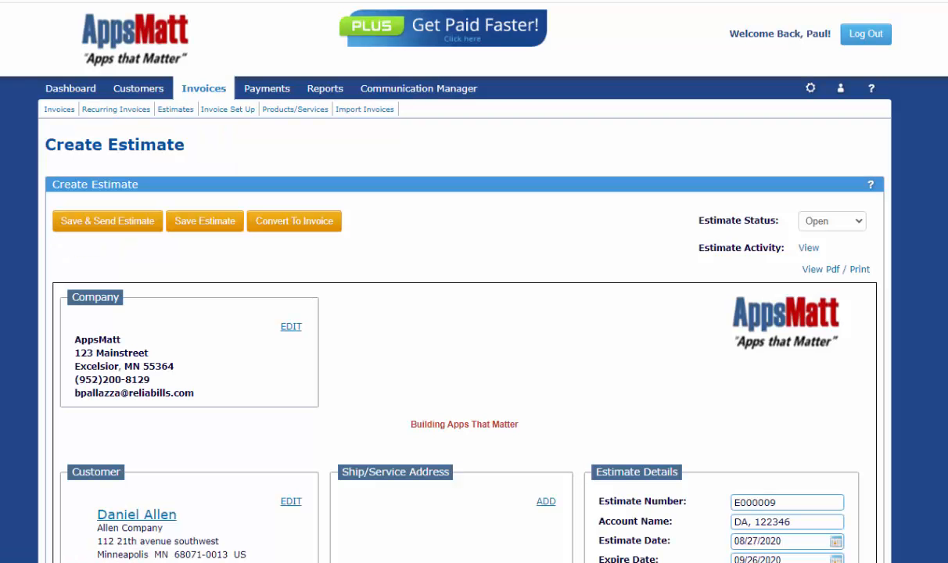
# Set the new estimate's expire date to 09/30/2020.
pyautogui.scroll(-2, 469, 313)
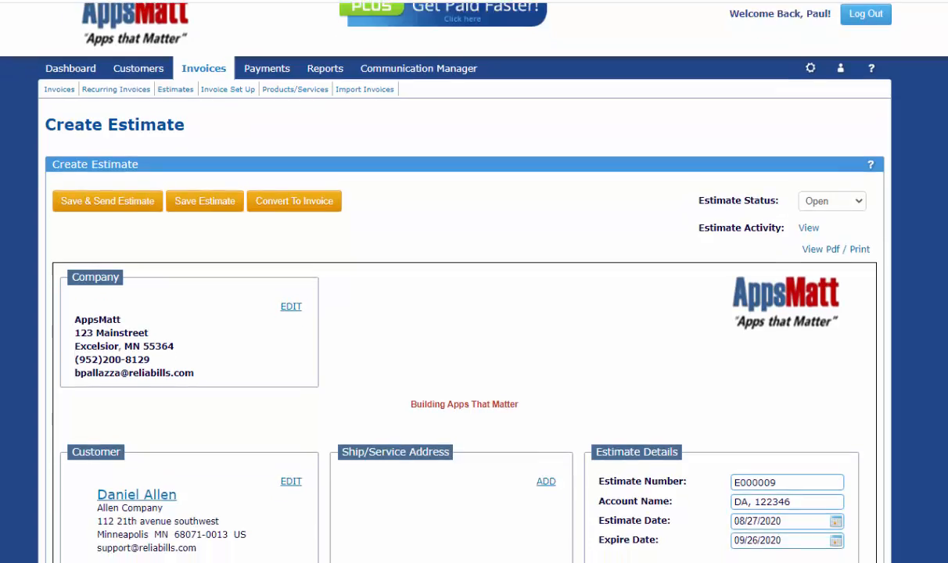
pyautogui.scroll(-2, 469, 312)
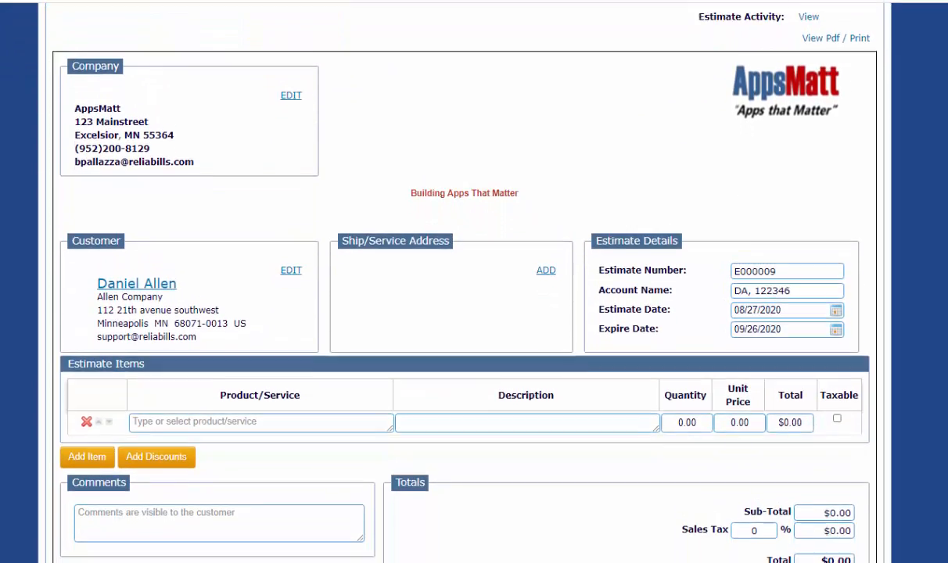
pyautogui.scroll(-1, 469, 313)
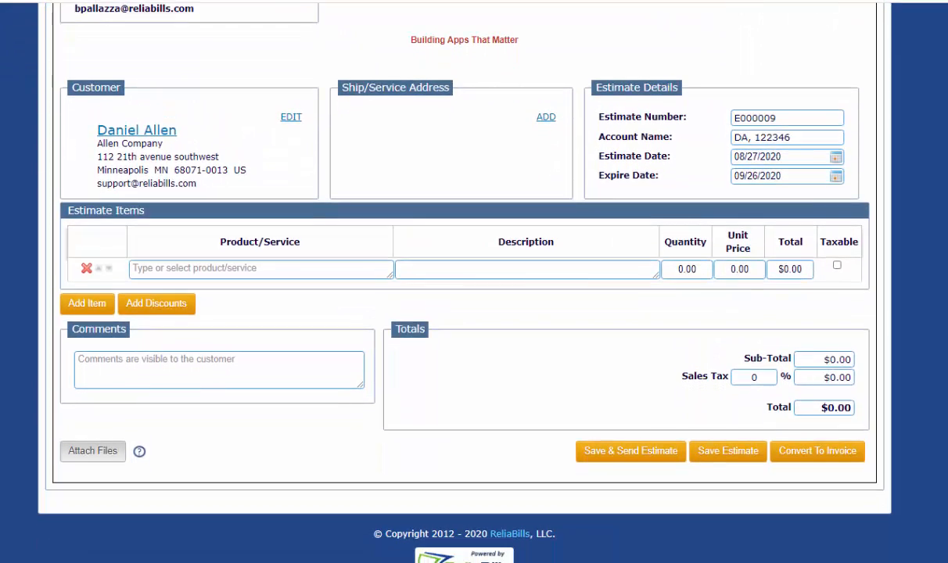
pyautogui.scroll(1, 469, 313)
pyautogui.scroll(3, 935, 197)
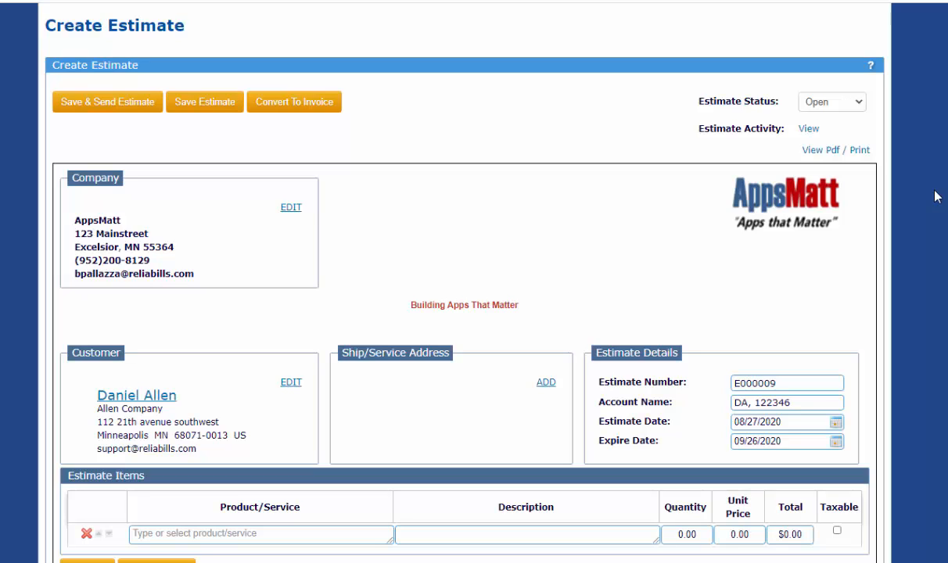
pyautogui.click(837, 442)
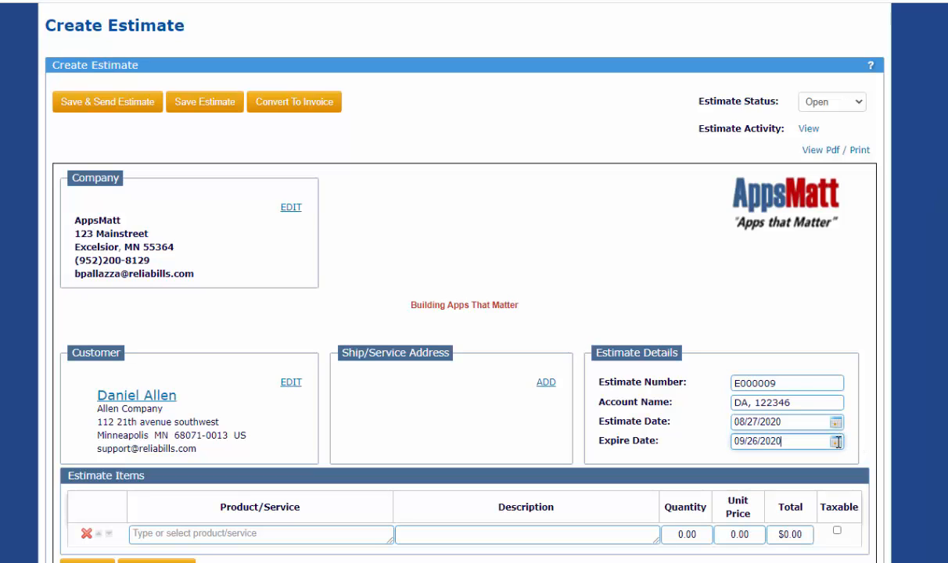
pyautogui.click(816, 417)
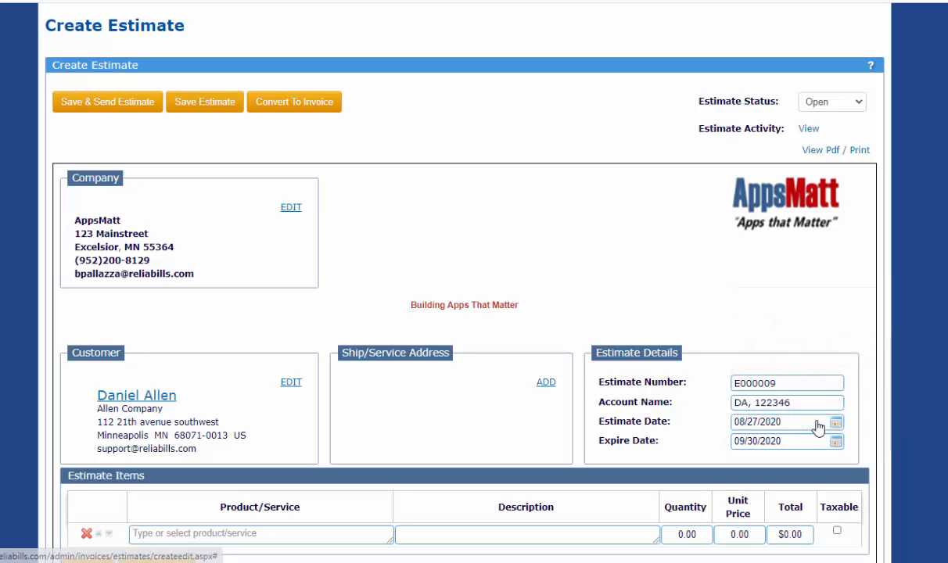
# Add Website design (8-page website, 1 at 960.00) and logo design (4 logos, 4 at 50.00), plus a 10 percent "Trade show attendee discount".
pyautogui.scroll(-3, 469, 313)
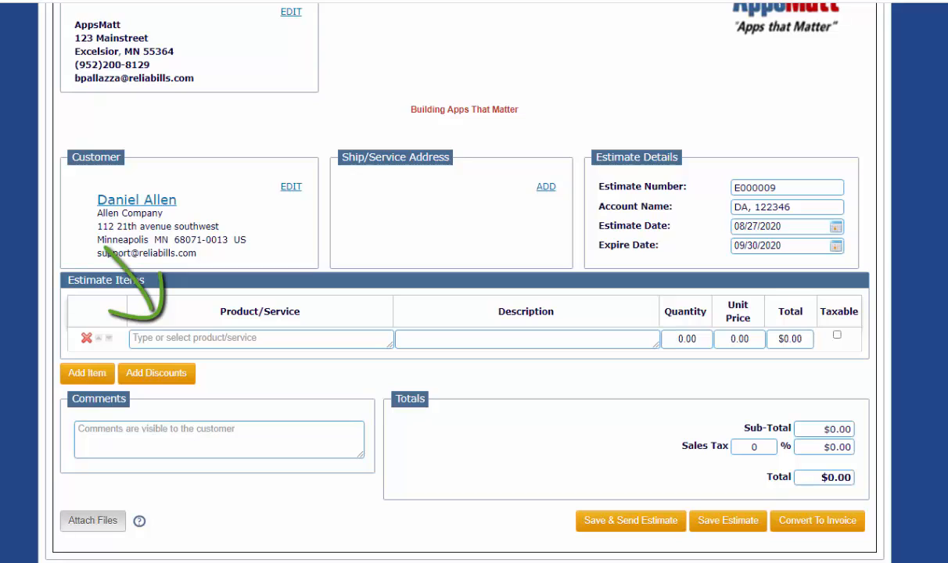
pyautogui.click(276, 337)
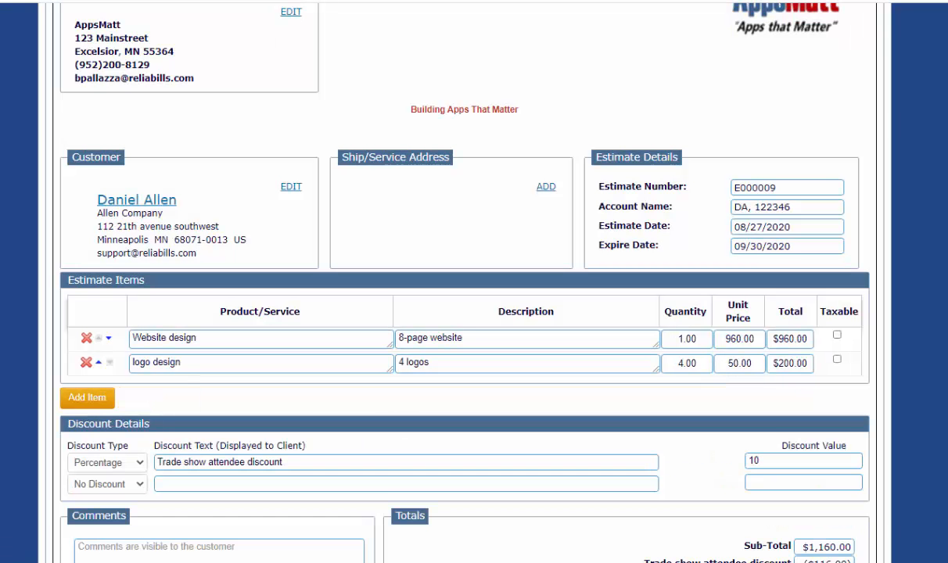
# Save the estimate, check the New estimate email template in edit and preview views, and send it to the customer by email.
pyautogui.scroll(-3, 470, 312)
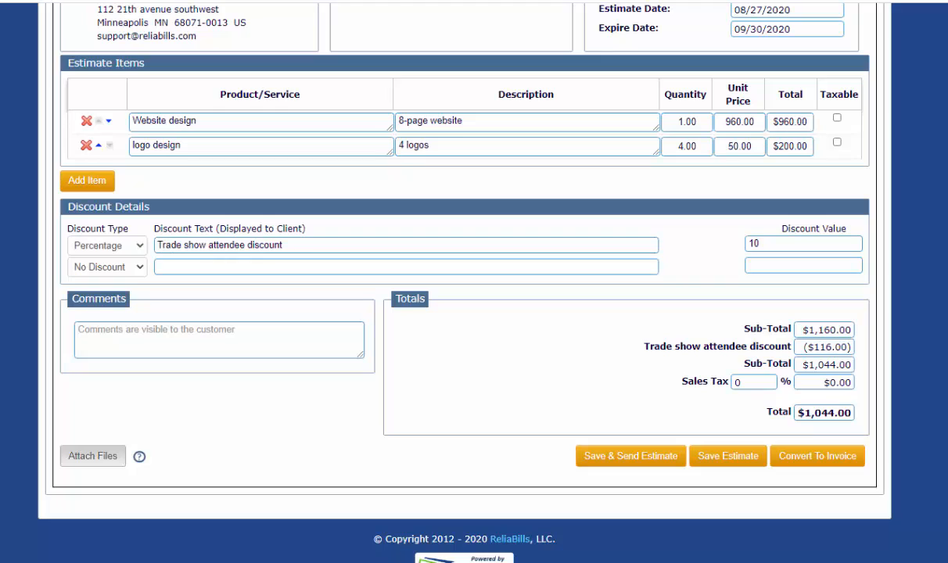
pyautogui.moveTo(140, 460)
pyautogui.click(606, 458)
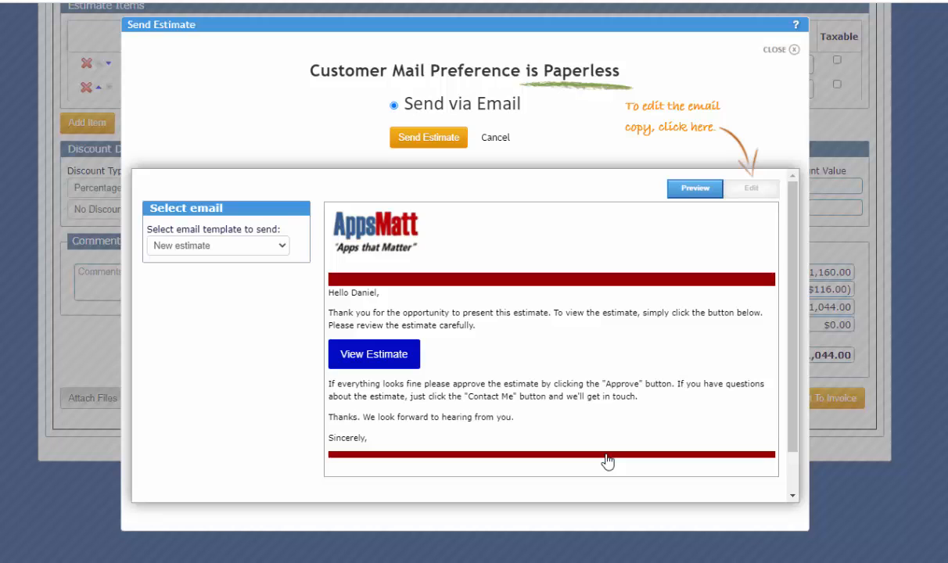
pyautogui.click(749, 191)
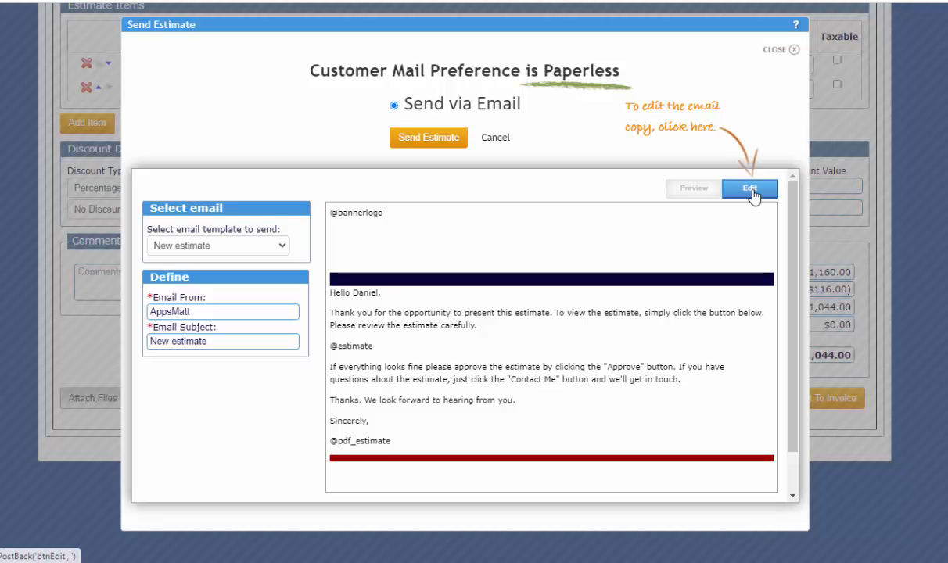
pyautogui.click(694, 189)
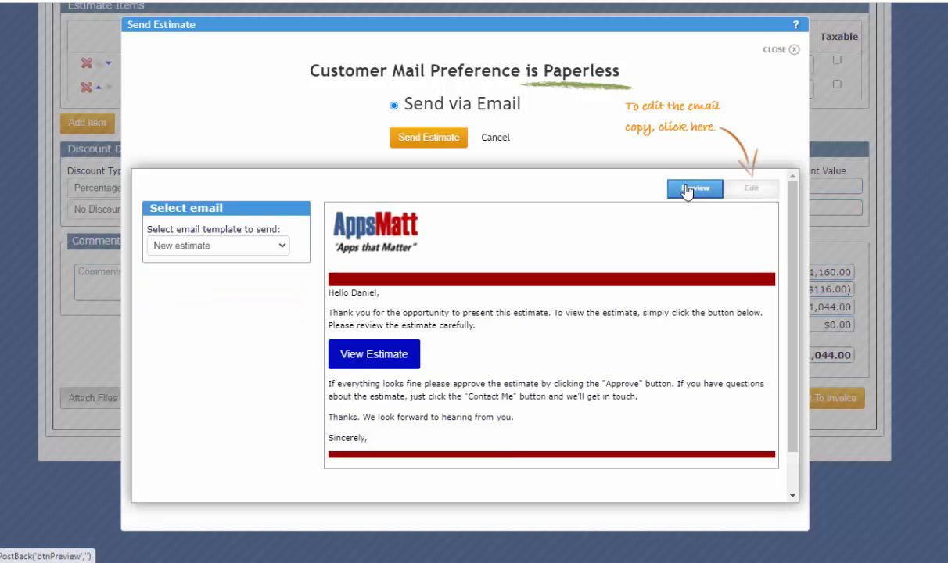
pyautogui.click(416, 141)
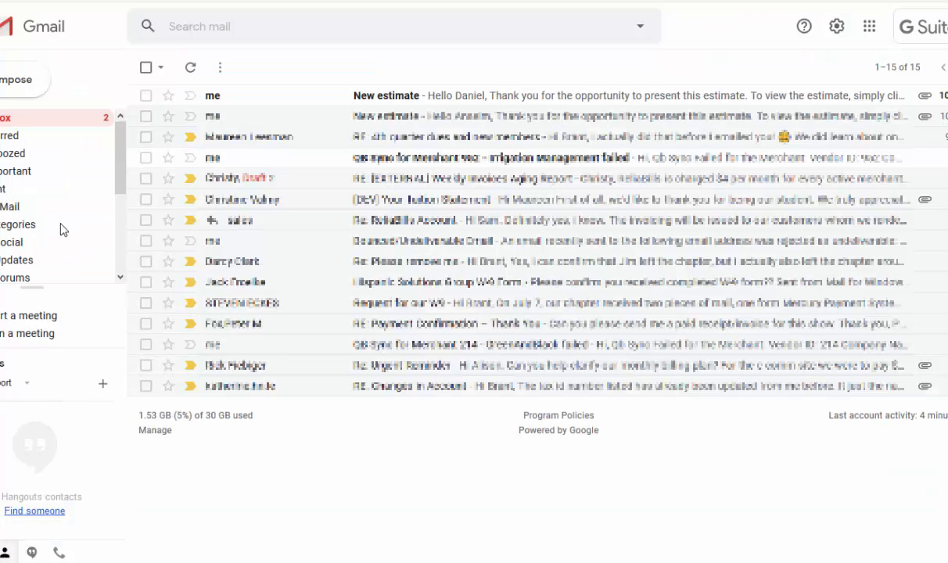
# Switch to the customer's Gmail inbox, open the New estimate email and inspect its attached estimate PDF.
pyautogui.click(435, 97)
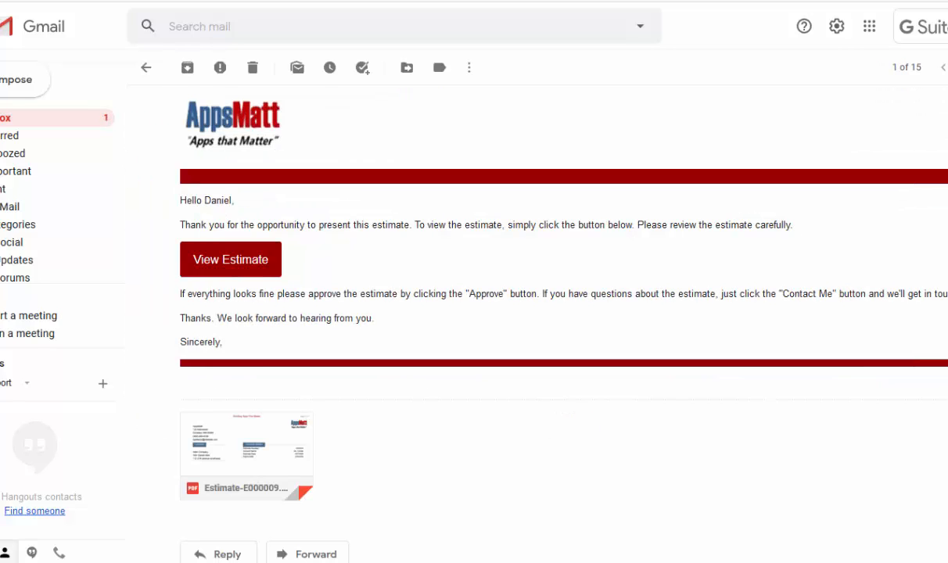
pyautogui.click(296, 448)
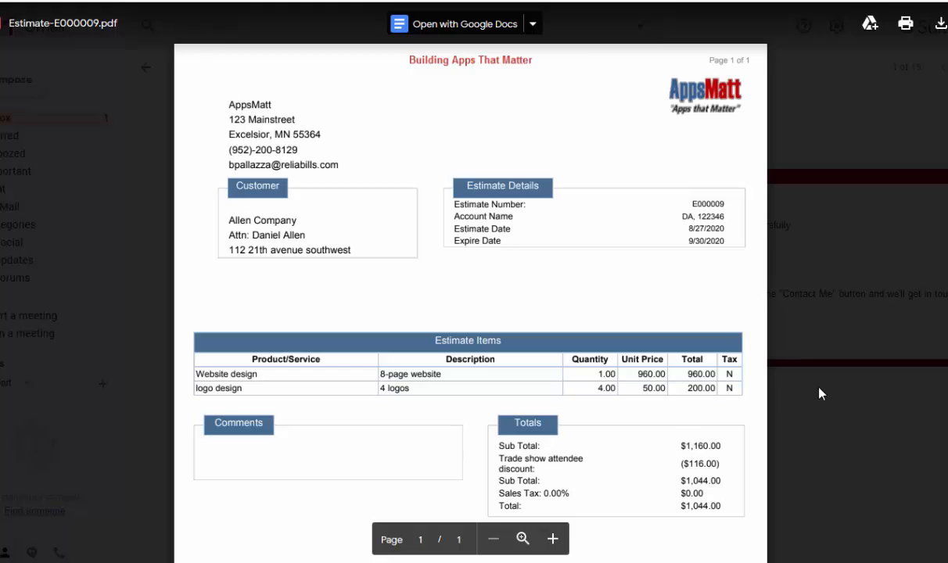
pyautogui.click(867, 388)
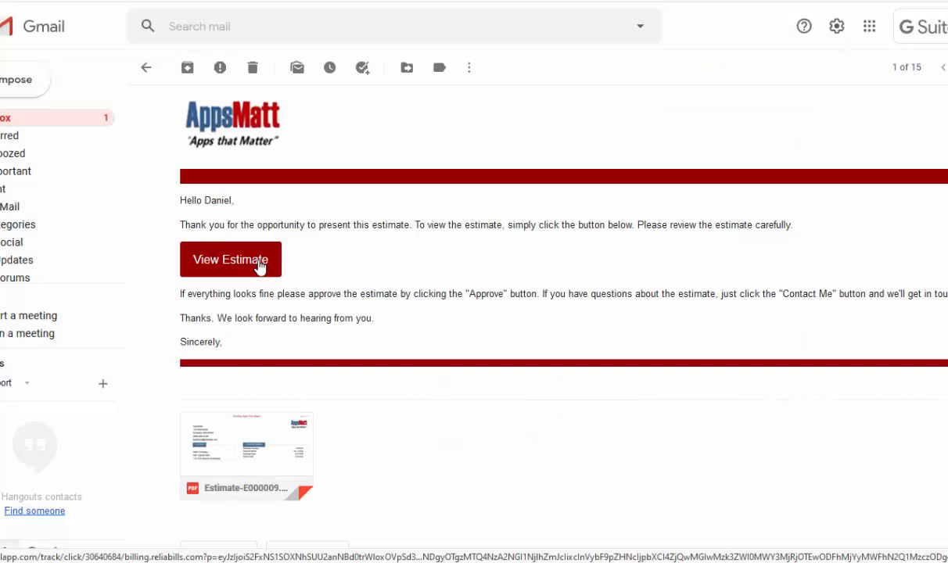
# Open the online estimate from the email, review its items and totals, and ask the merchant to make contact.
pyautogui.click(261, 266)
pyautogui.scroll(-5, 588, 233)
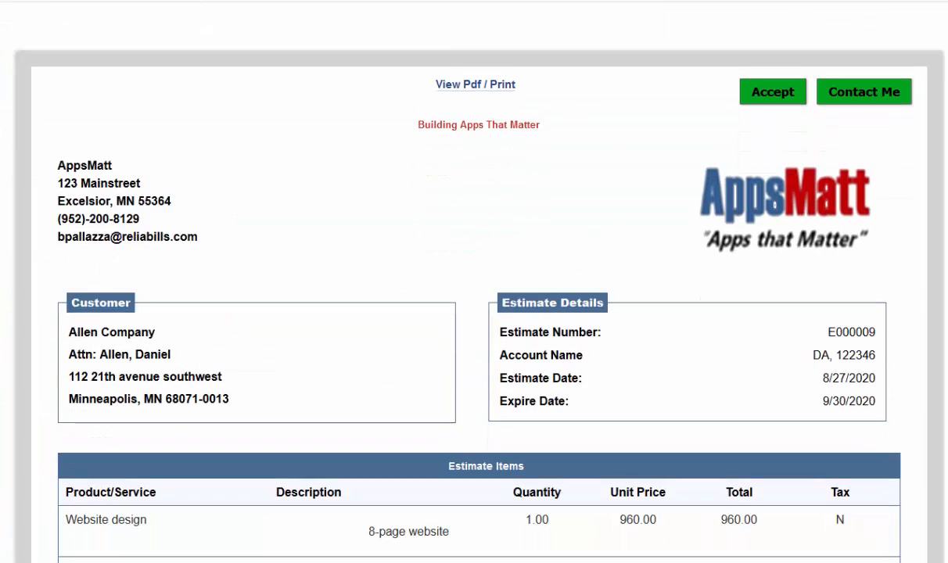
pyautogui.scroll(-2, 474, 281)
pyautogui.scroll(1, 474, 281)
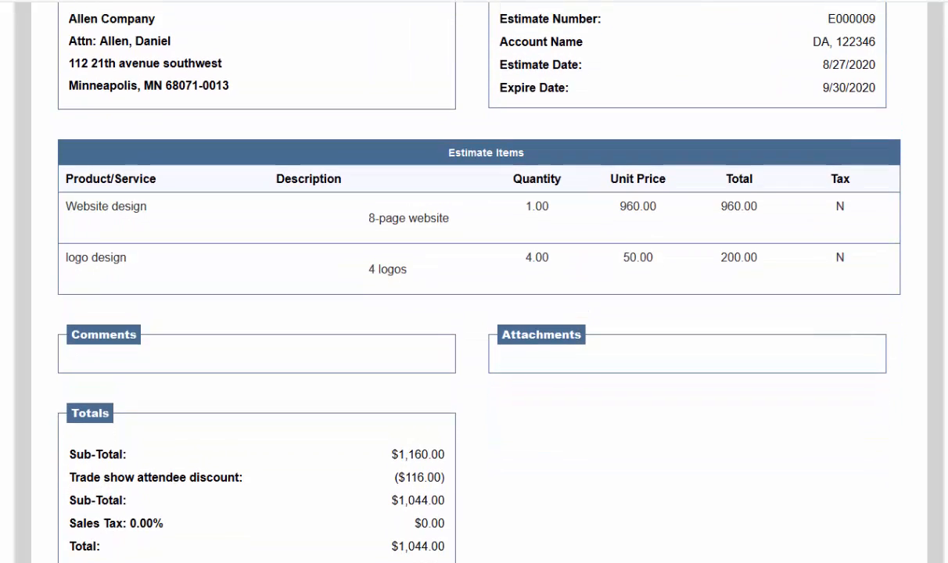
pyautogui.scroll(5, 474, 282)
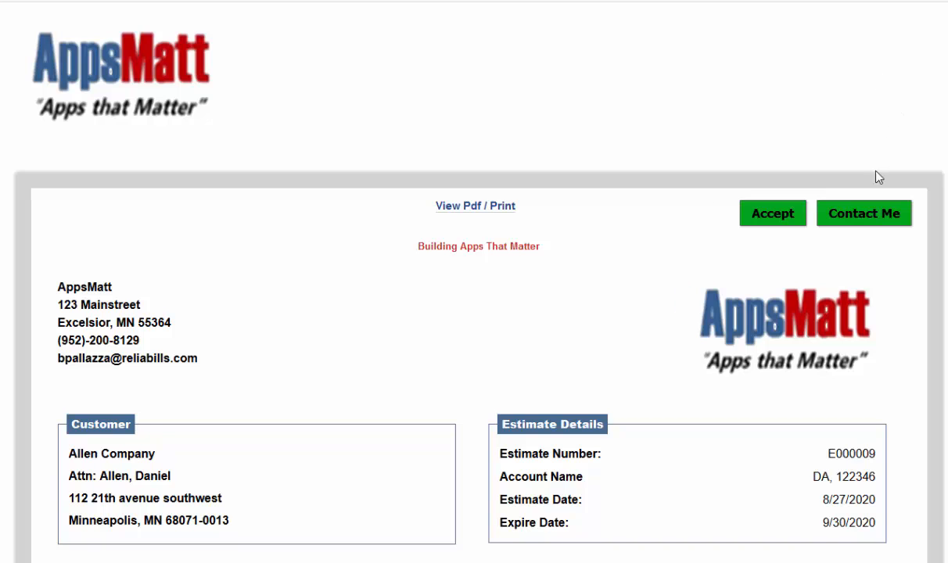
pyautogui.click(868, 219)
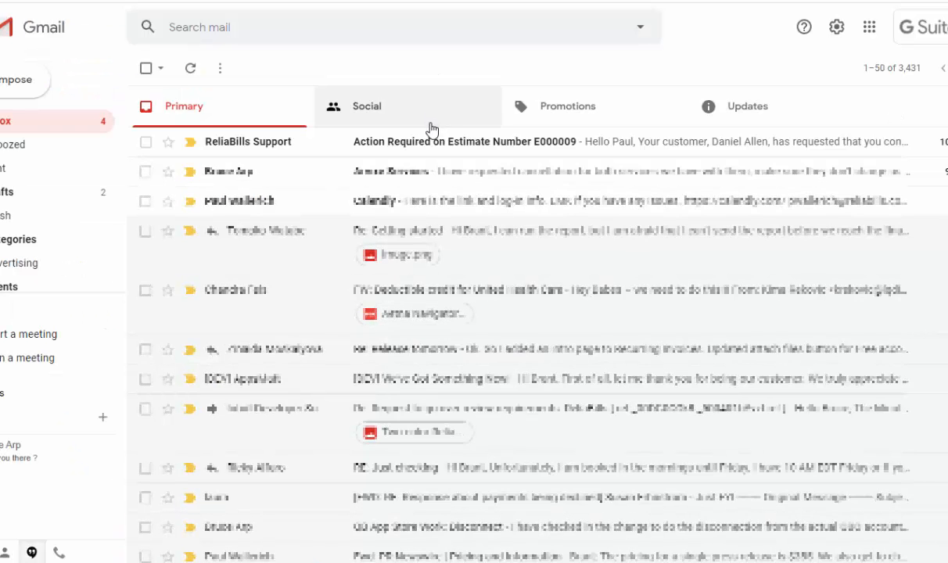
# Read the merchant's Action Required email in Gmail and open the flagged estimate from the ReliaBills dashboard's estimates awaiting attention.
pyautogui.click(428, 144)
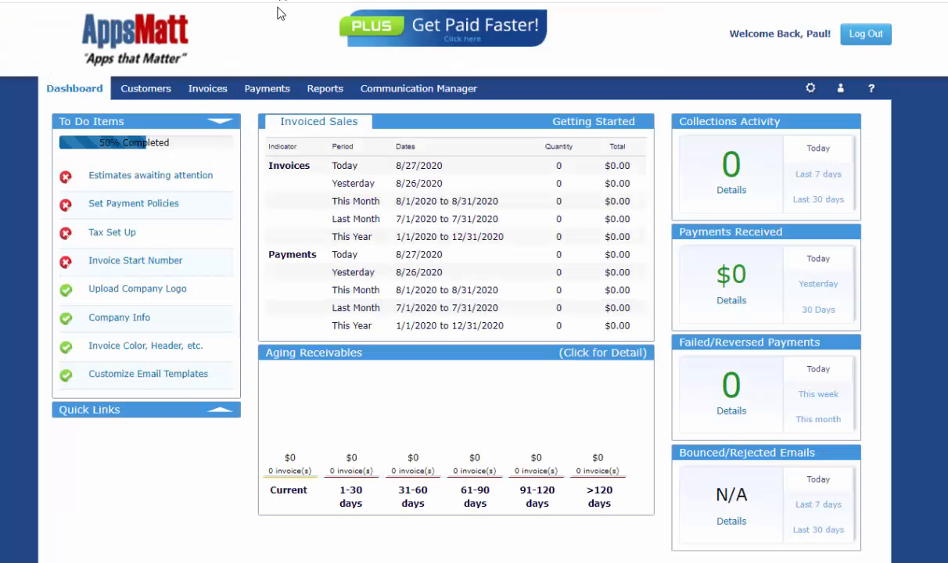
pyautogui.click(176, 180)
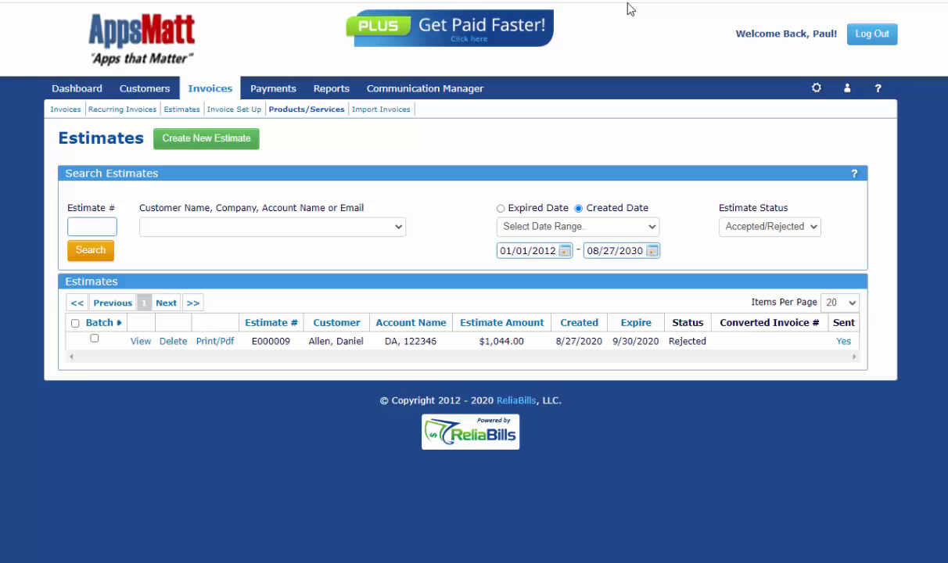
pyautogui.click(142, 347)
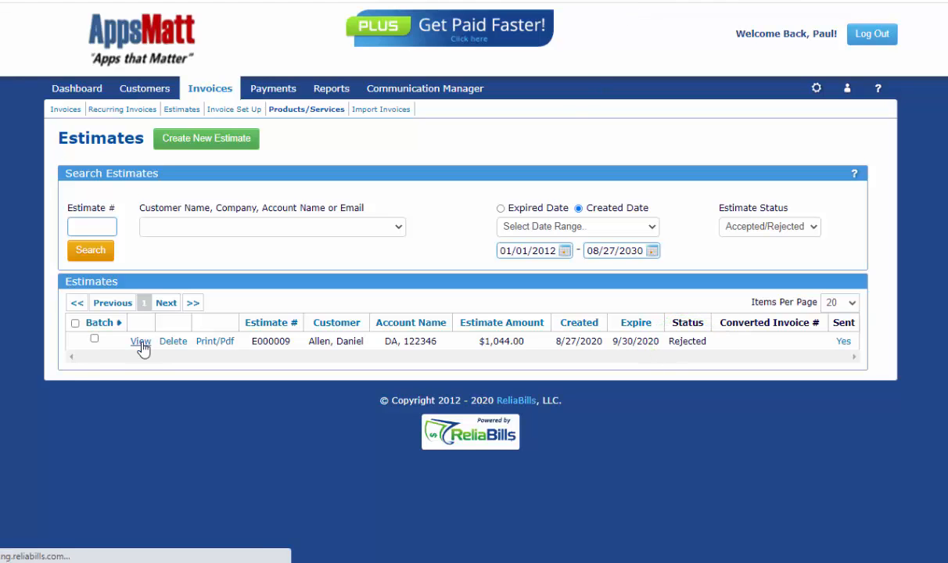
# Change the logo design item's description to "3 logos" and its quantity to 3.
pyautogui.scroll(-2, 142, 349)
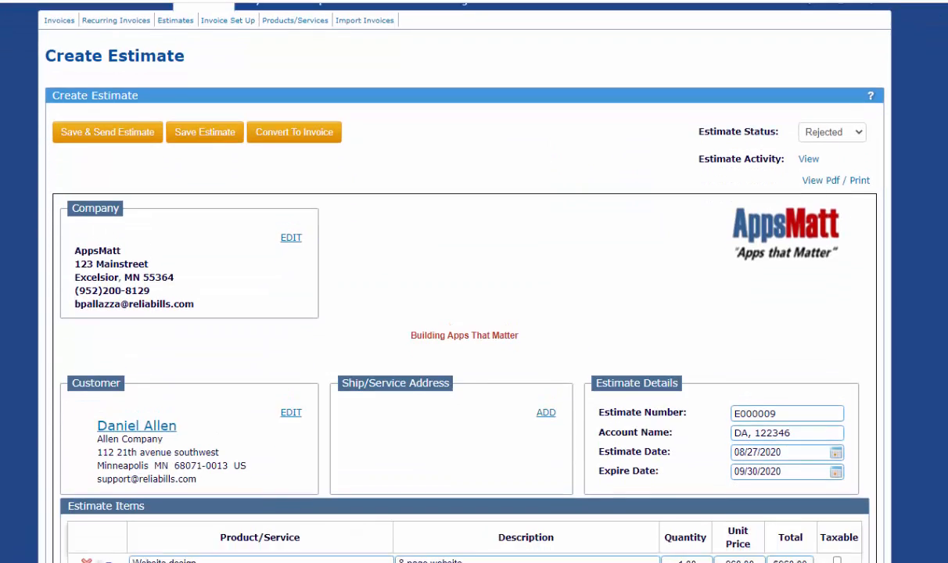
pyautogui.scroll(-4, 469, 312)
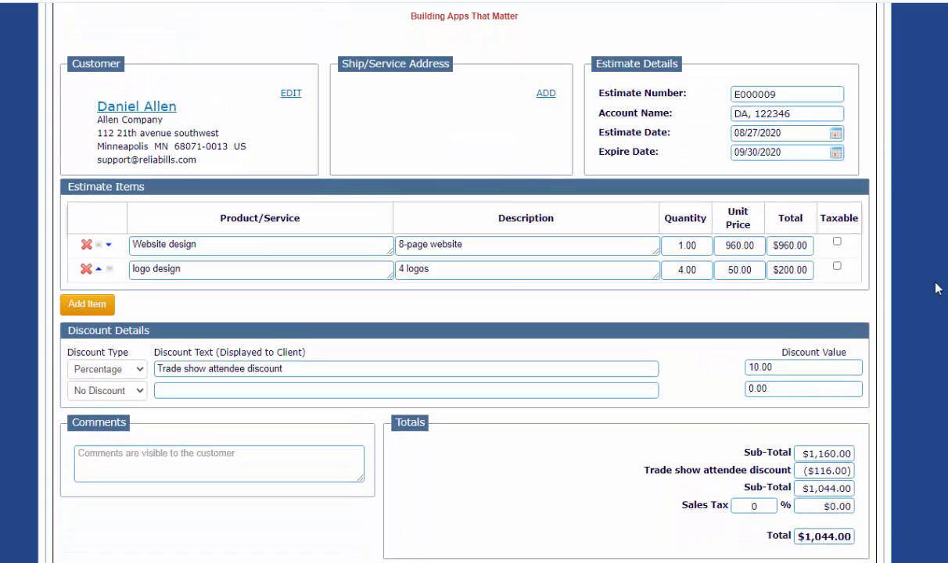
pyautogui.click(406, 268)
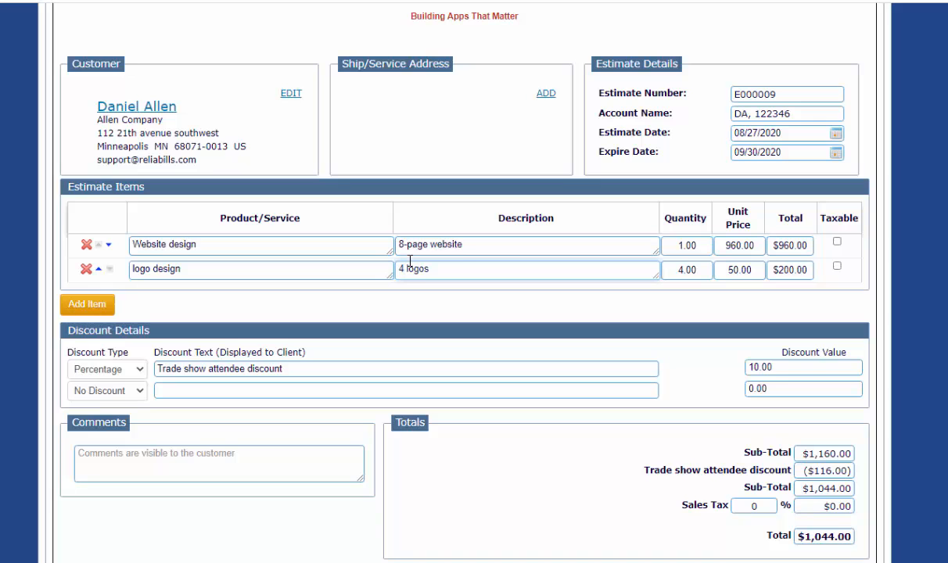
pyautogui.press('BackSpace')
pyautogui.write('3')
pyautogui.click(683, 269)
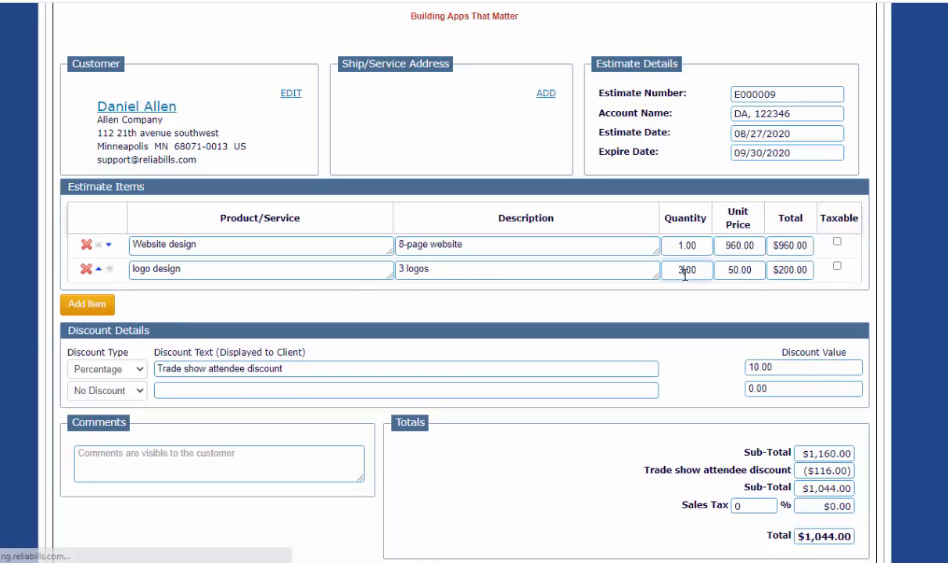
pyautogui.press('BackSpace')
pyautogui.write('3')
# Save the revised estimate and email it to the customer, starting the message's first paragraph with "I have made the change that you requested.".
pyautogui.scroll(-3, 683, 269)
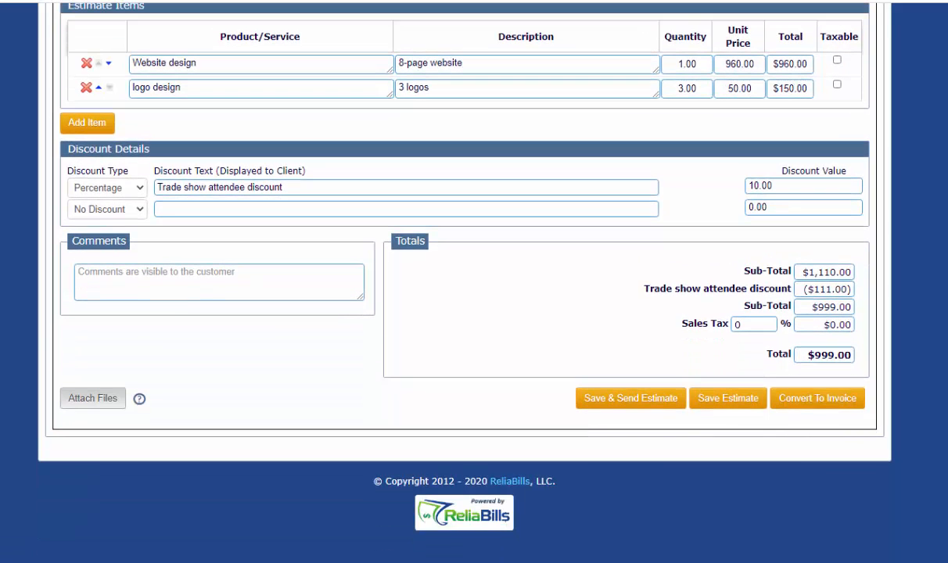
pyautogui.click(604, 399)
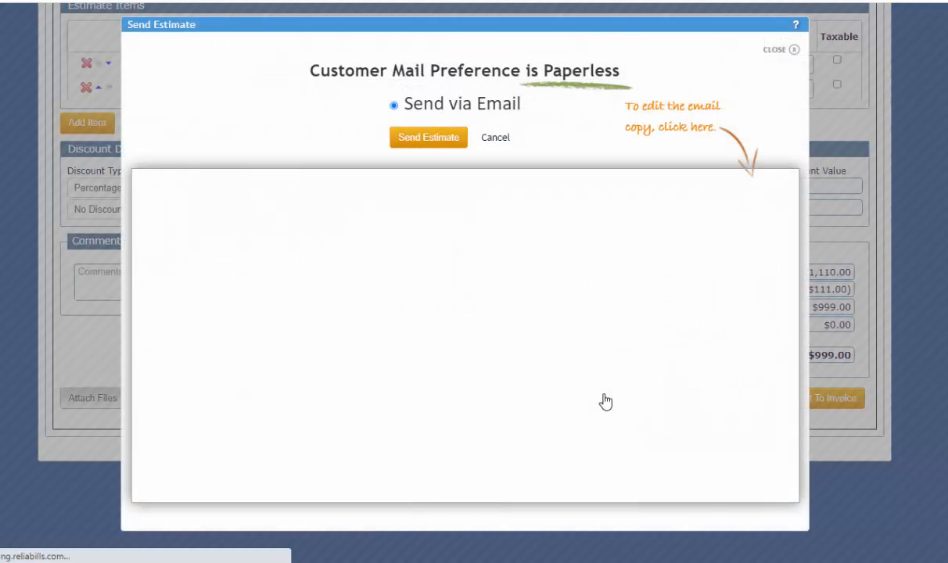
pyautogui.click(750, 188)
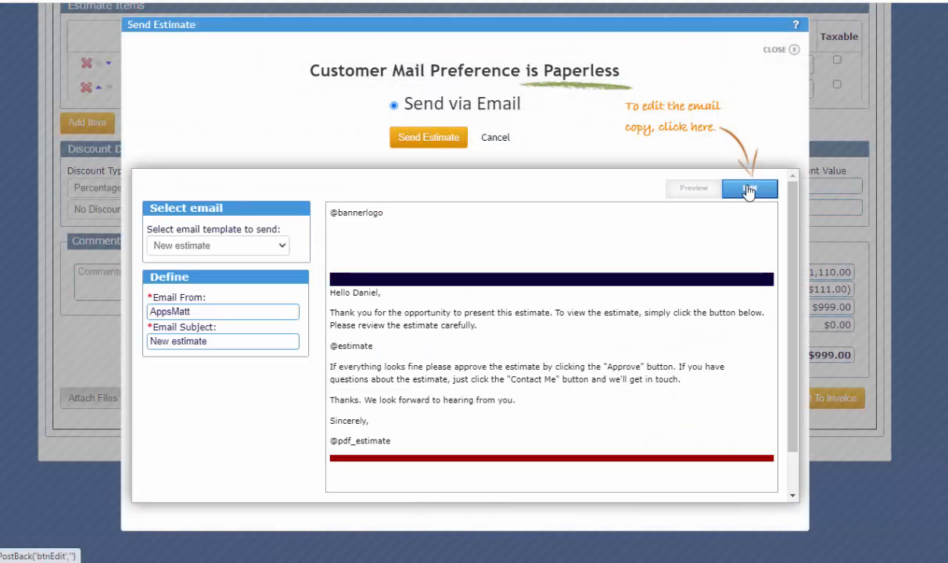
pyautogui.click(332, 313)
pyautogui.write('I have m')
pyautogui.write('ade the d')
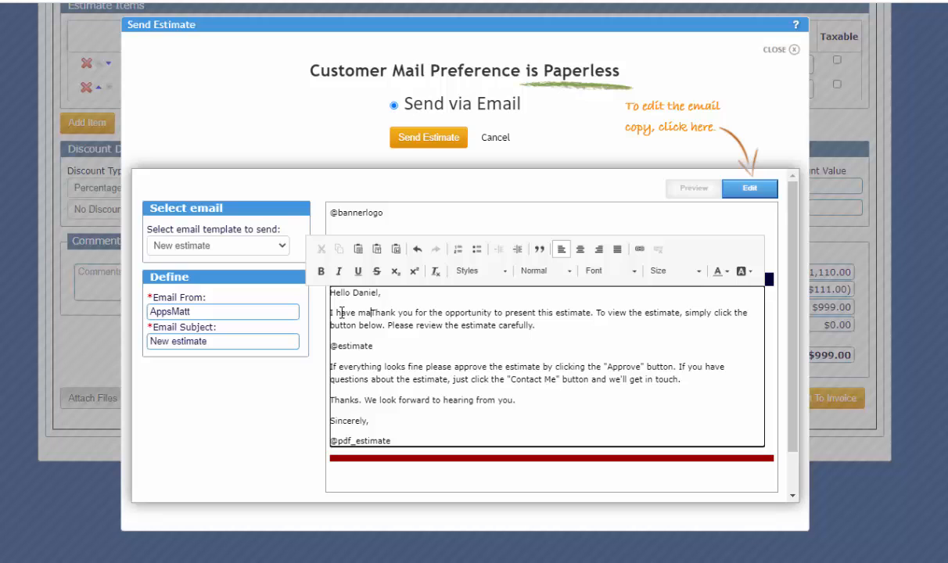
pyautogui.write('hange that y')
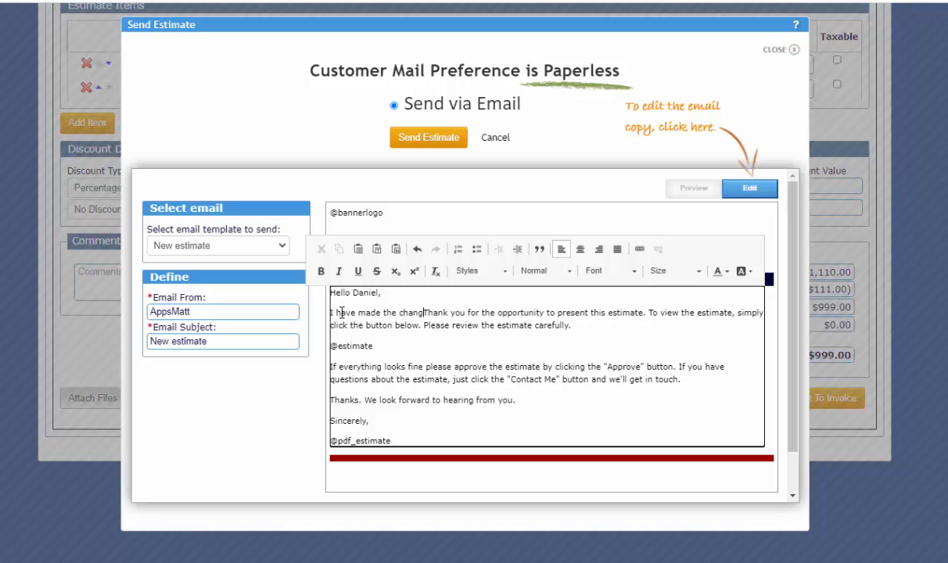
pyautogui.write('ou request')
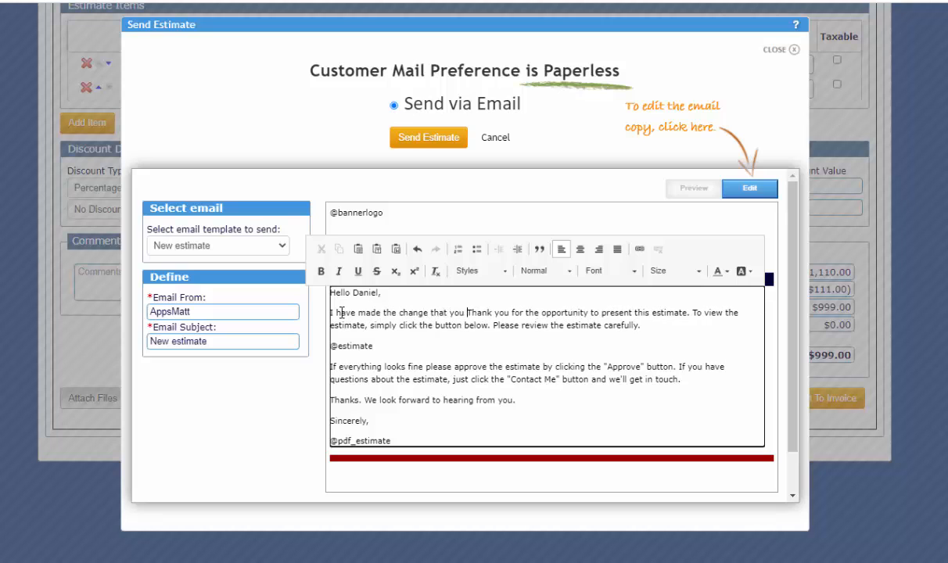
pyautogui.write('ed.')
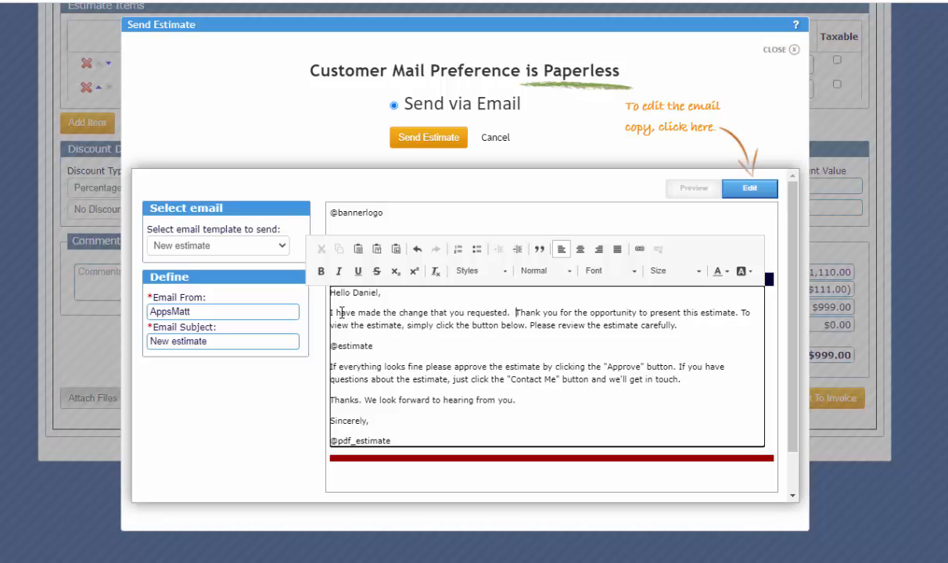
pyautogui.click(402, 140)
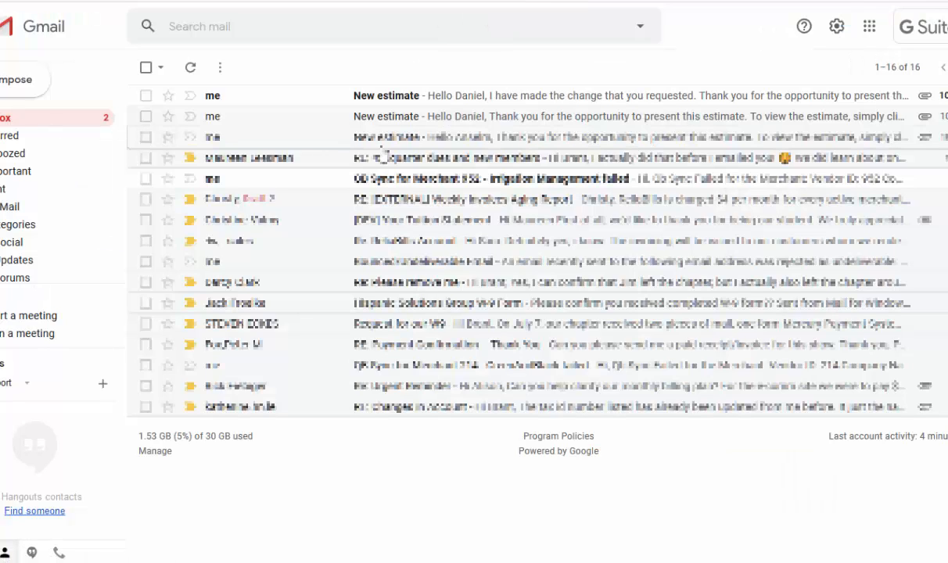
# Open the revised New estimate email in the customer's Gmail inbox, view the online estimate and accept it.
pyautogui.click(379, 100)
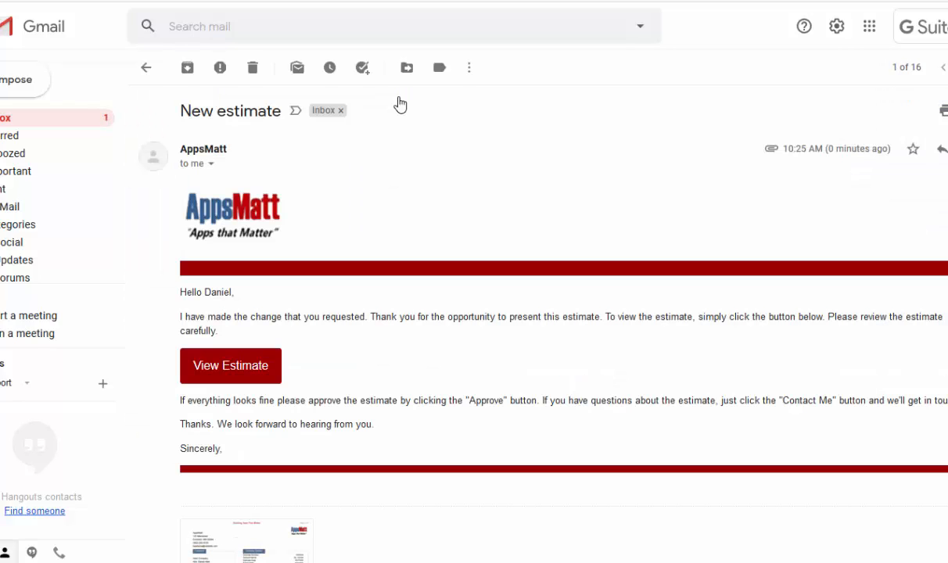
pyautogui.click(249, 375)
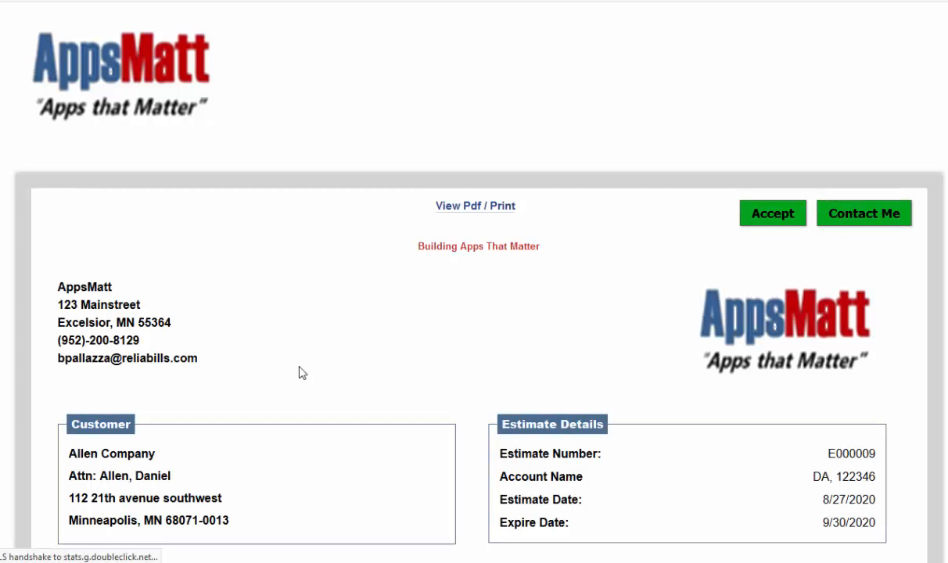
pyautogui.scroll(-2, 473, 281)
pyautogui.scroll(3, 474, 282)
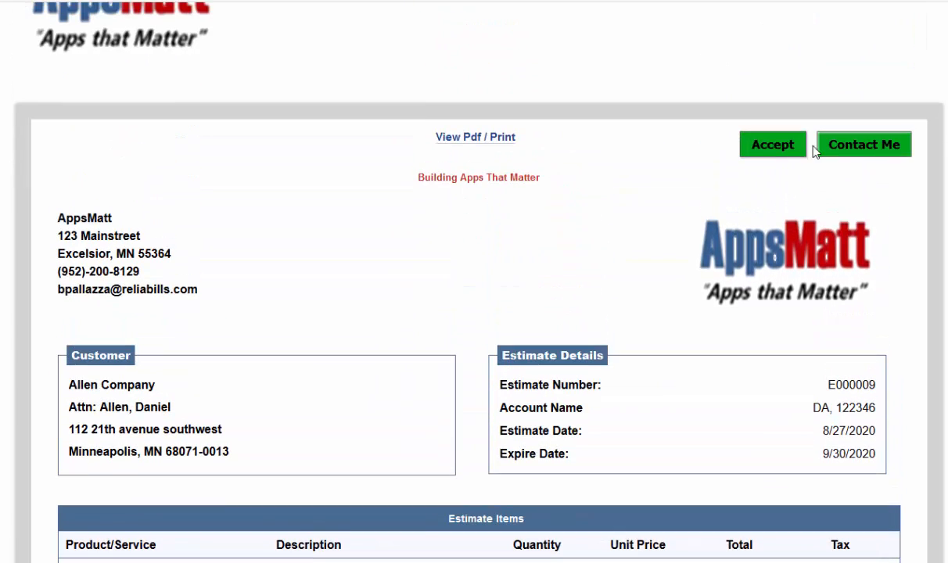
pyautogui.click(773, 145)
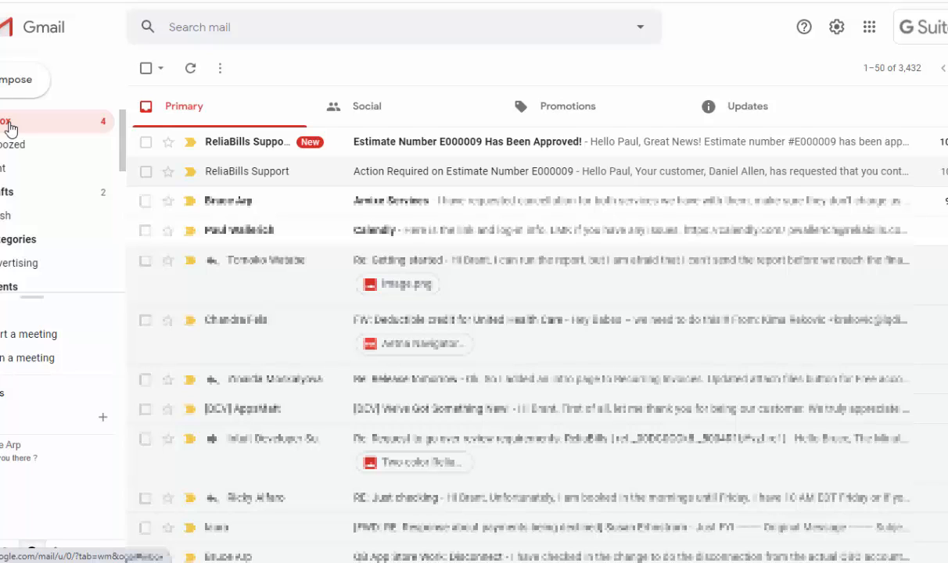
# Read the merchant's estimate approval email in Gmail and open the accepted estimate from the ReliaBills dashboard's estimates awaiting attention.
pyautogui.click(345, 149)
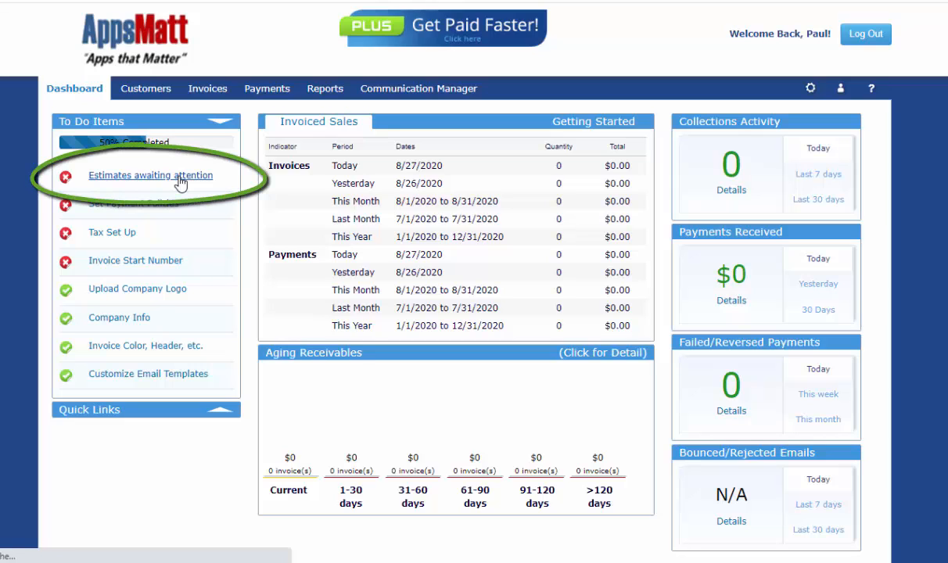
pyautogui.click(180, 176)
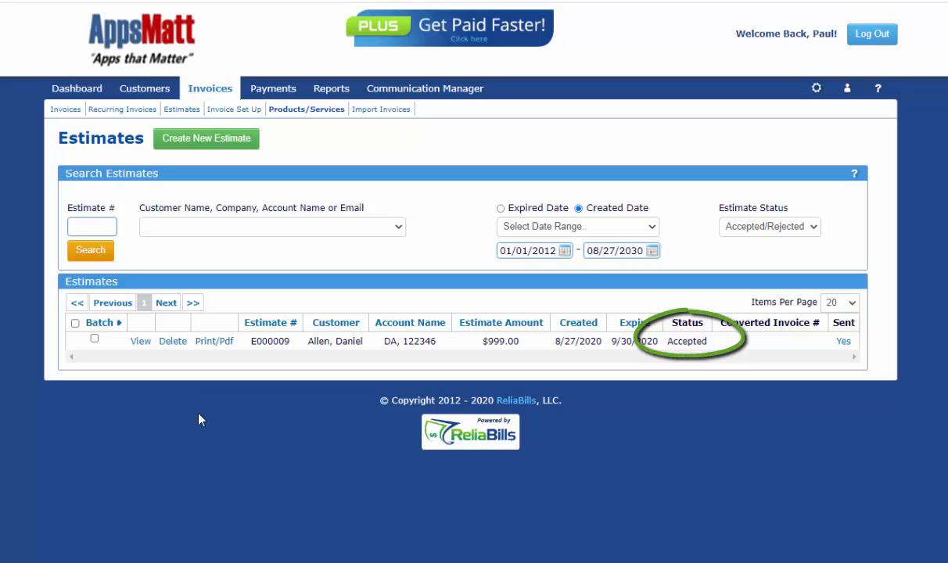
pyautogui.click(136, 346)
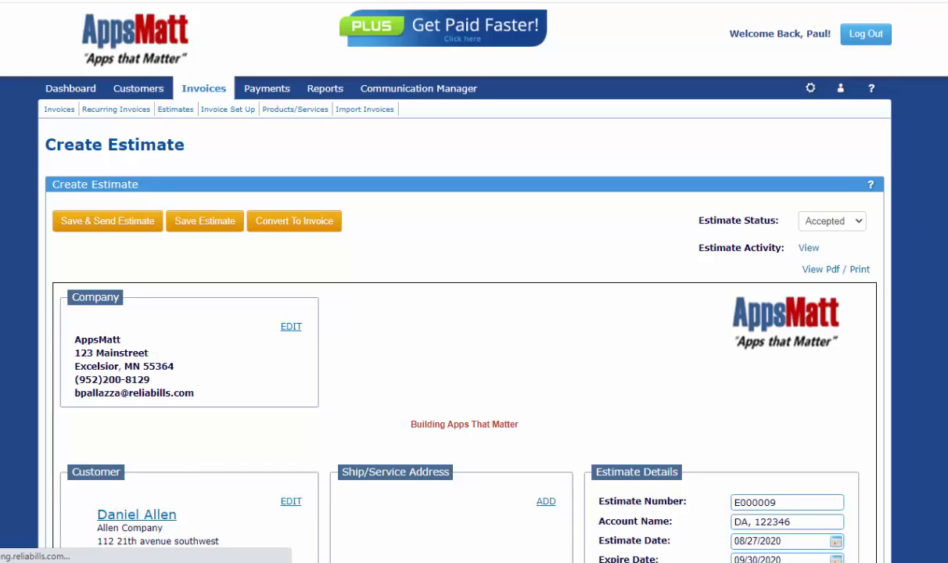
# Convert the accepted estimate to an invoice.
pyautogui.scroll(-5, 469, 313)
pyautogui.scroll(-2, 810, 469)
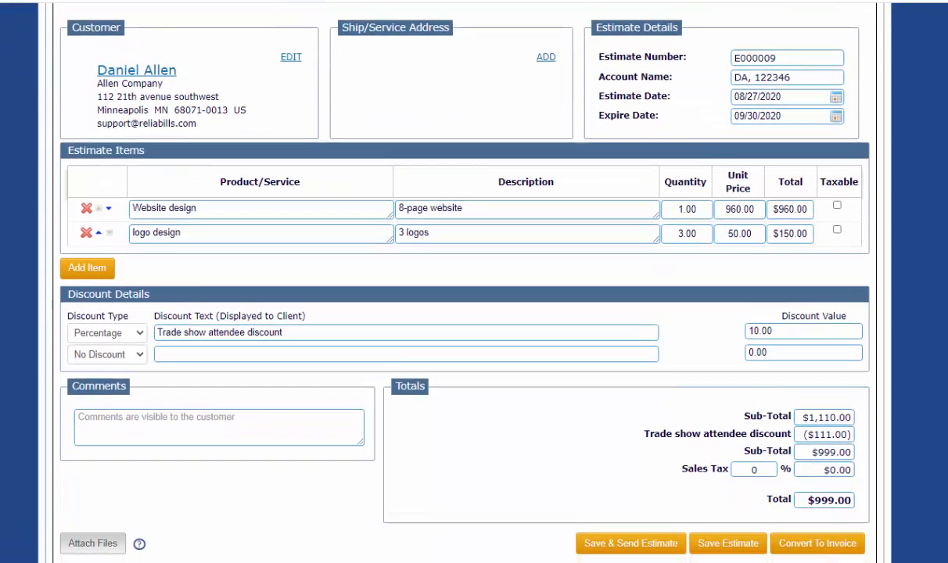
pyautogui.click(813, 493)
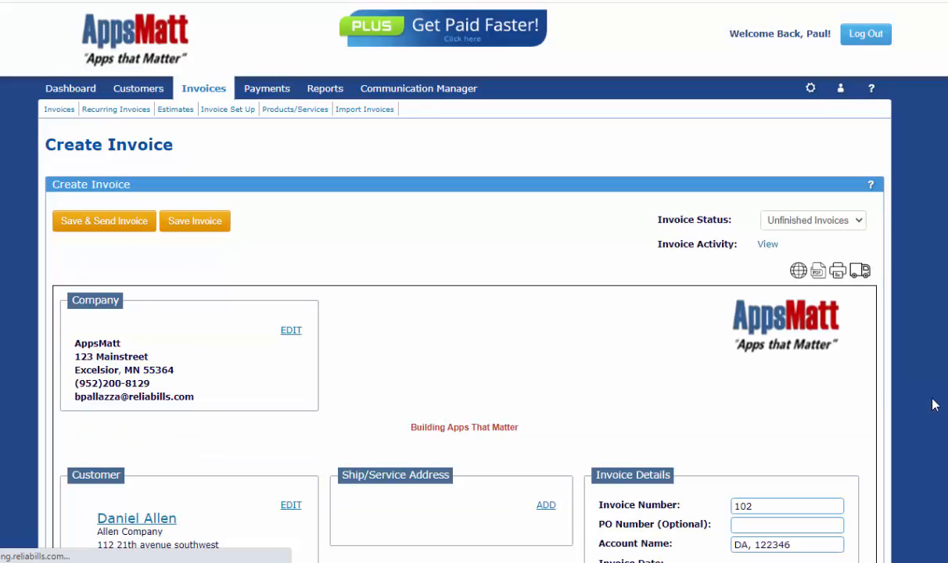
# Review the new invoice's details, items and totals, save it and send it to the customer via email with the New Invoice template.
pyautogui.scroll(-4, 935, 405)
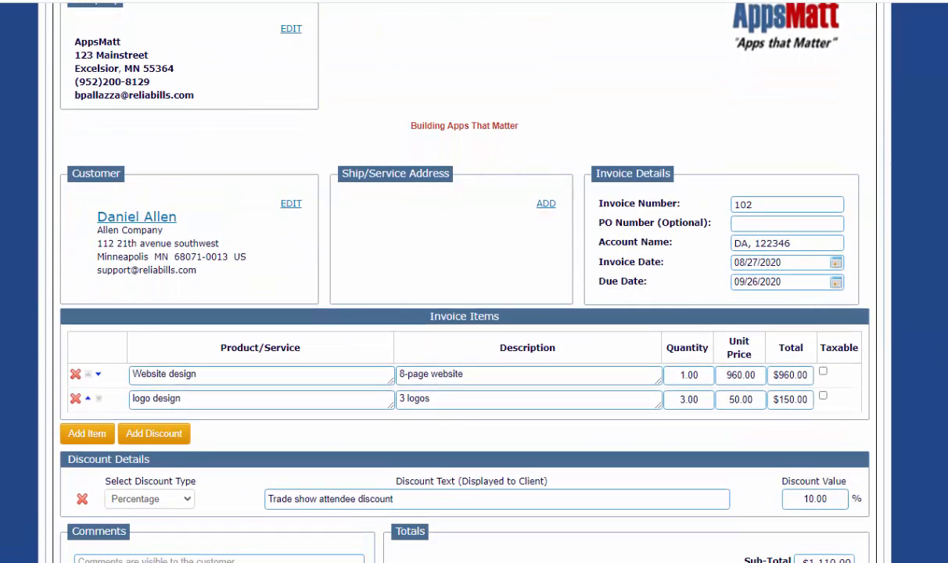
pyautogui.scroll(-2, 469, 313)
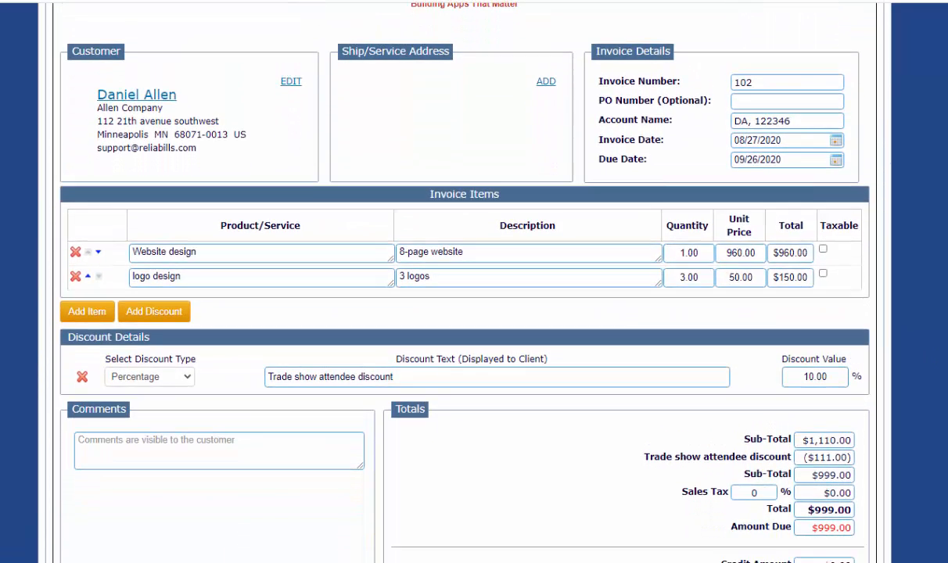
pyautogui.scroll(4, 469, 282)
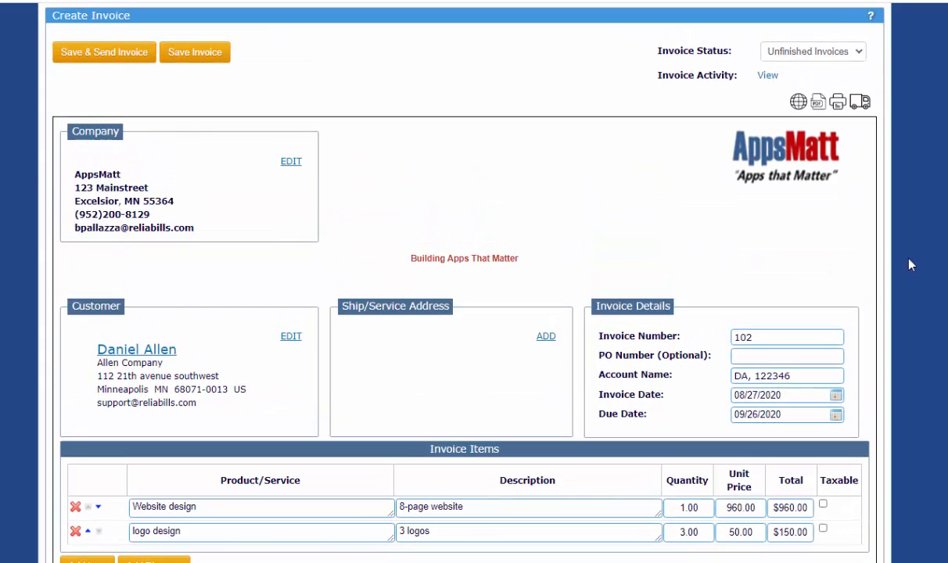
pyautogui.click(117, 55)
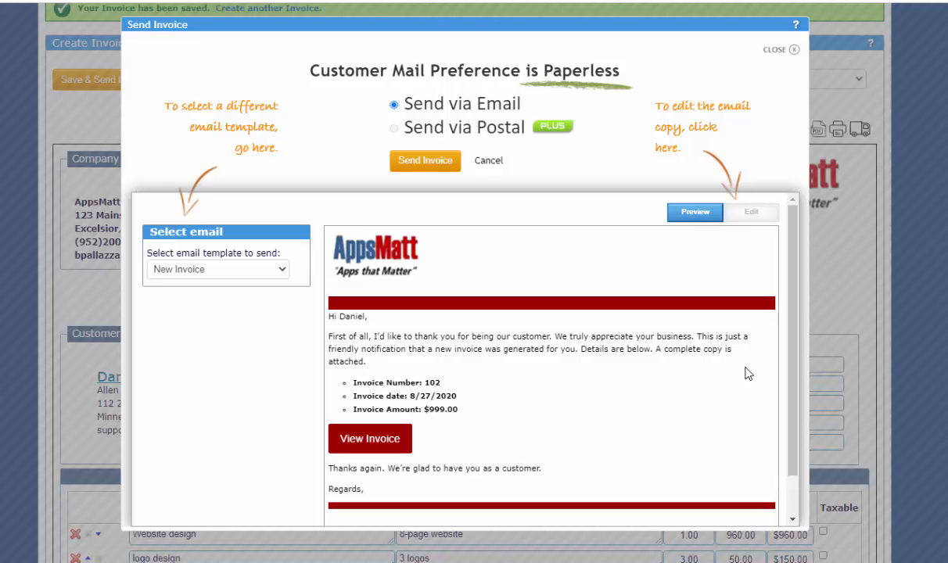
pyautogui.click(423, 159)
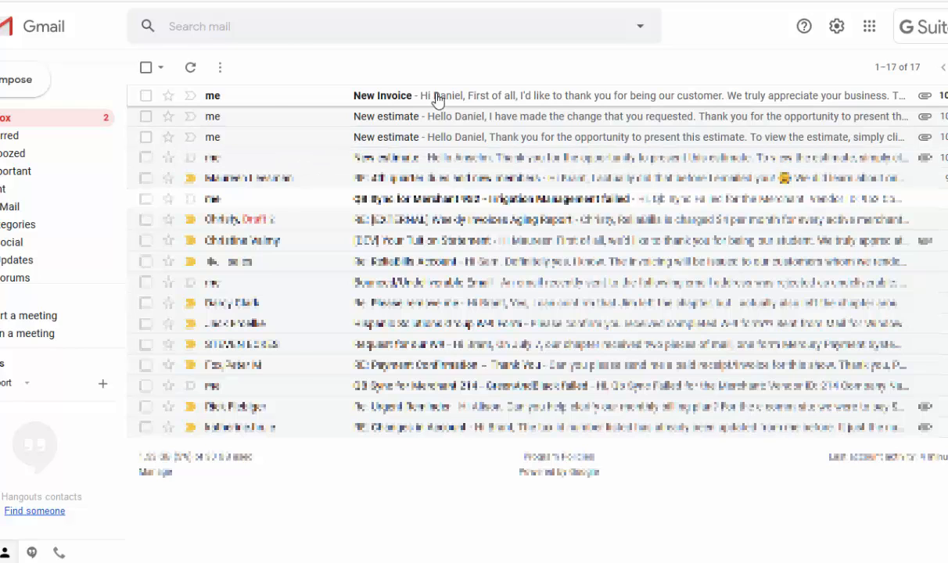
# Open the New Invoice email in the customer's Gmail inbox and review the online invoice's details, items and totals.
pyautogui.click(437, 100)
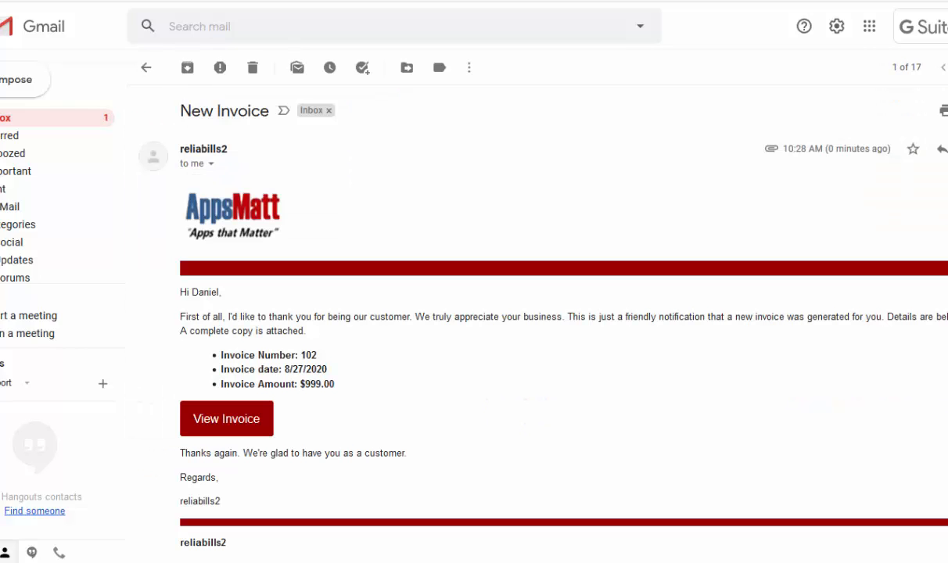
pyautogui.scroll(-3, 539, 312)
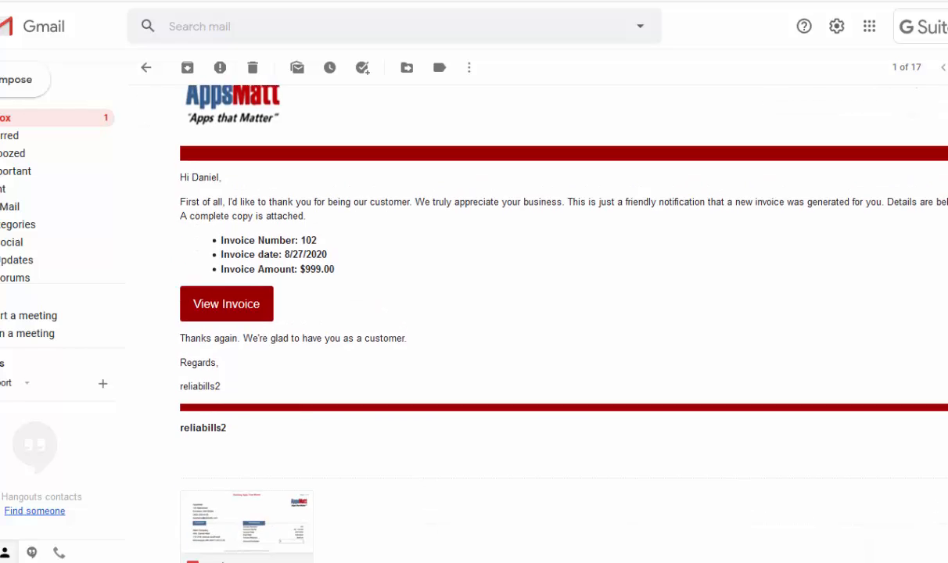
pyautogui.click(227, 219)
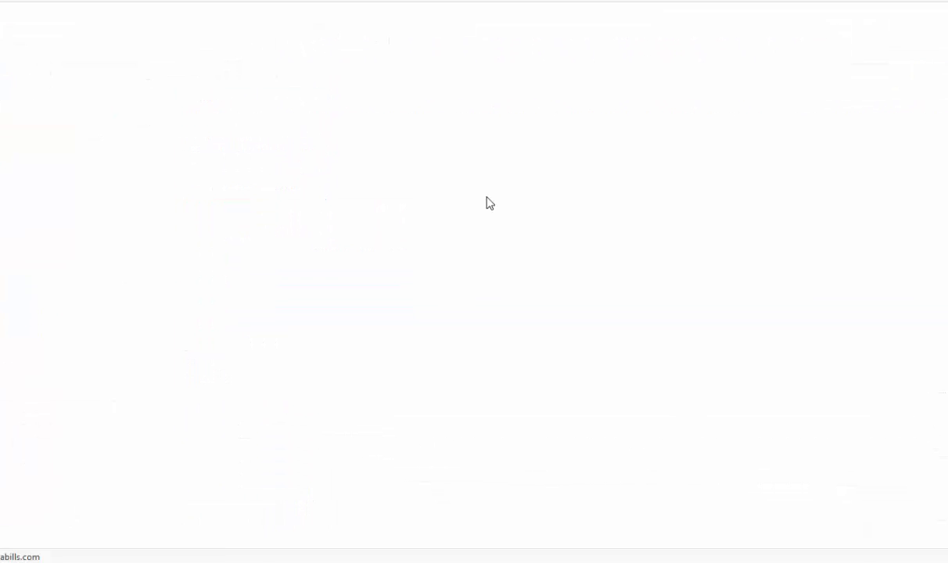
pyautogui.scroll(-1, 487, 202)
pyautogui.scroll(-5, 474, 313)
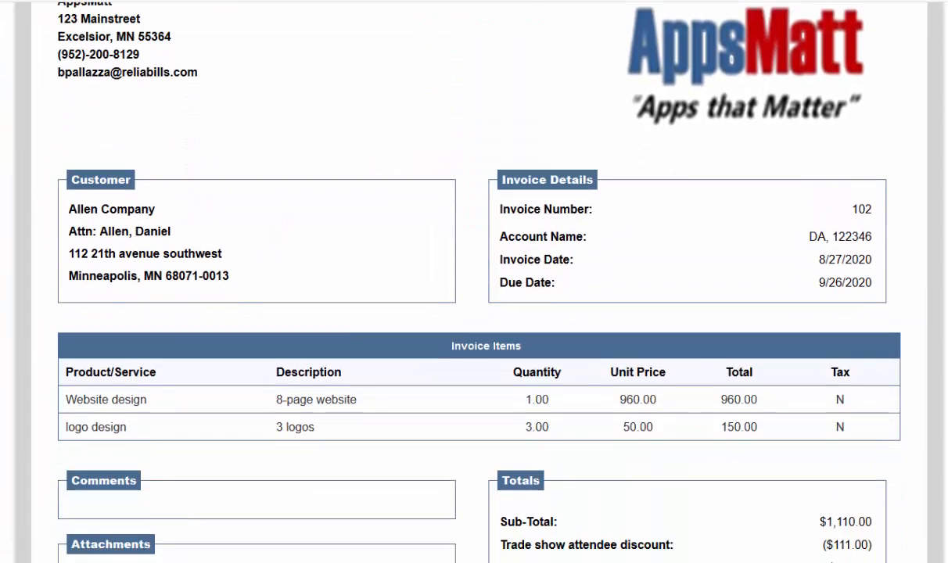
pyautogui.scroll(5, 473, 313)
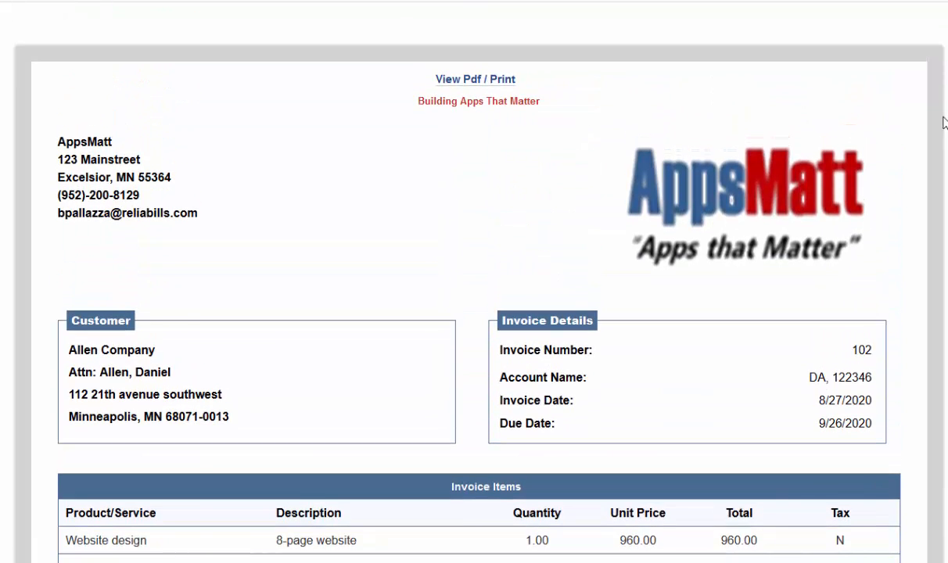